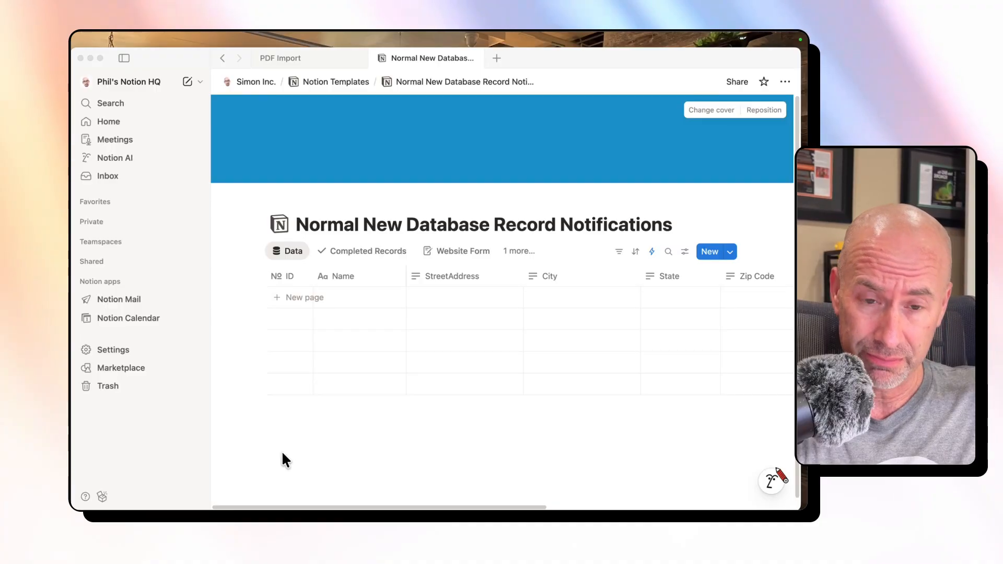
- Create a record from the New Record template and check the inbox for the notification it triggers
click(731, 252)
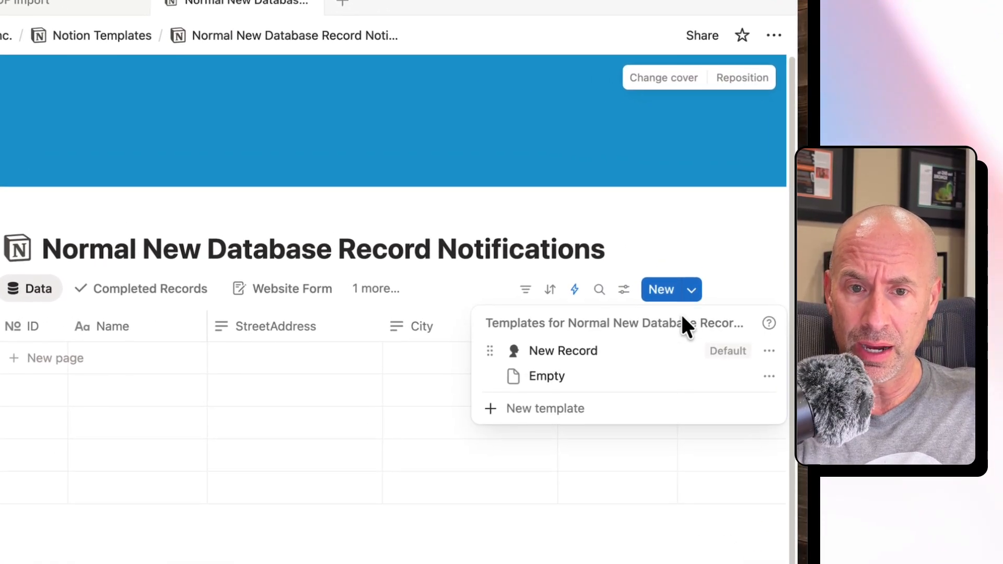
click(681, 358)
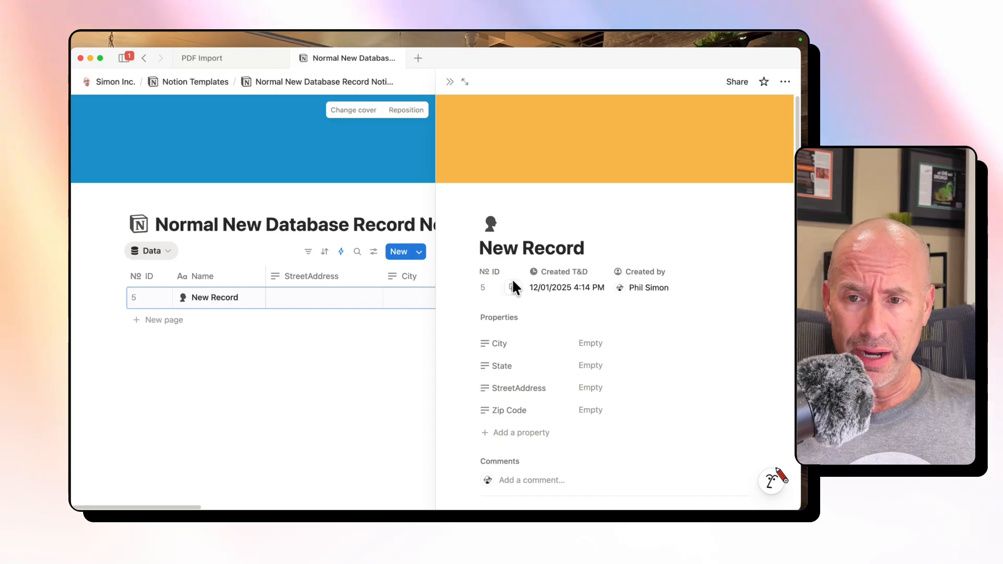
mouse_move(124, 57)
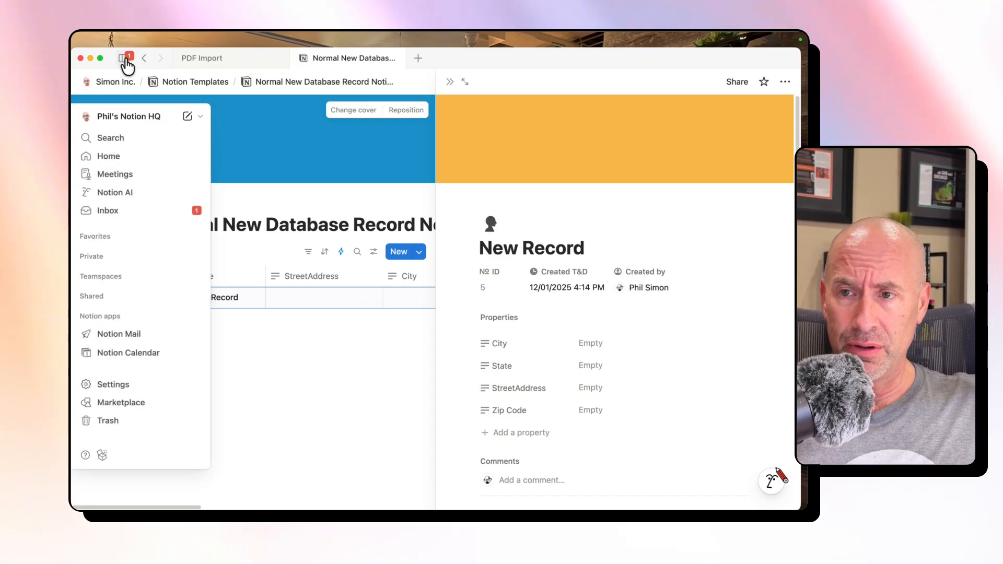
click(131, 208)
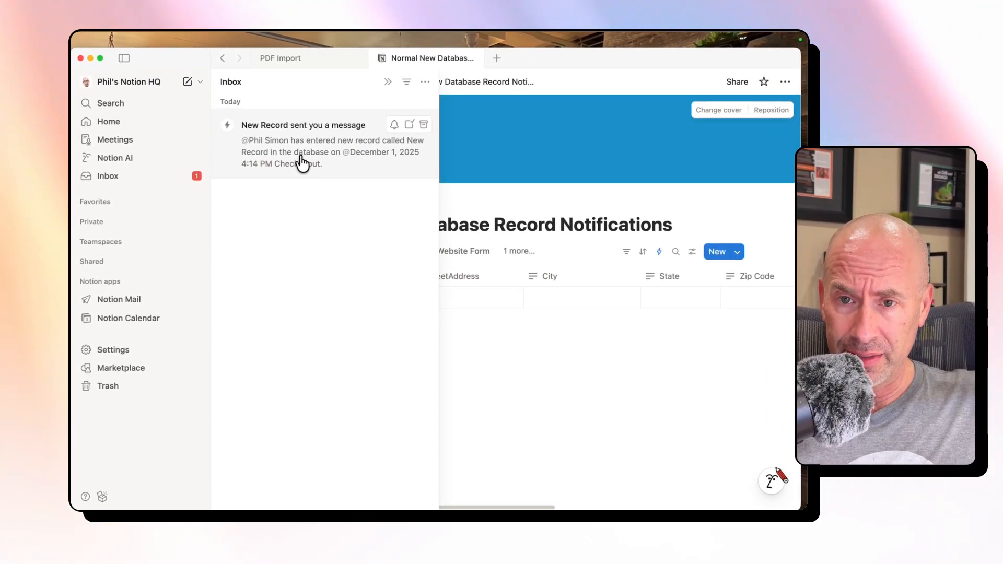
click(515, 207)
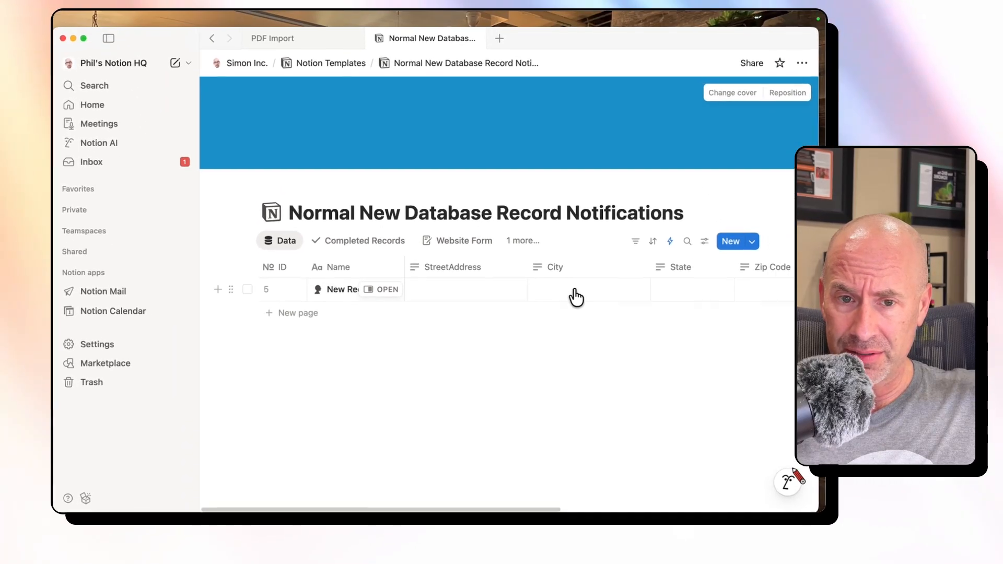
- Make the City and StreetAddress questions required in the Website Form view
click(458, 254)
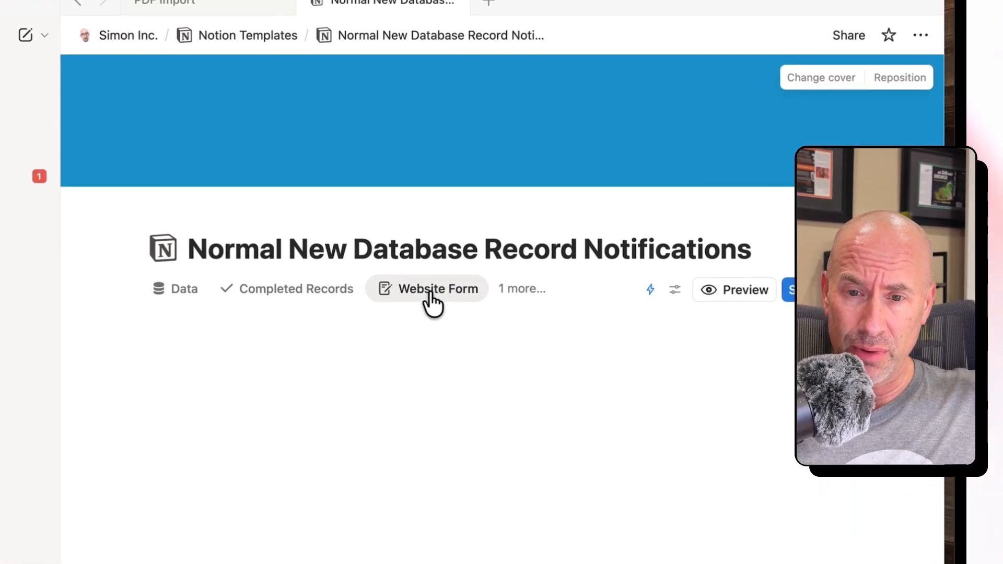
scroll(414, 397, down, 9)
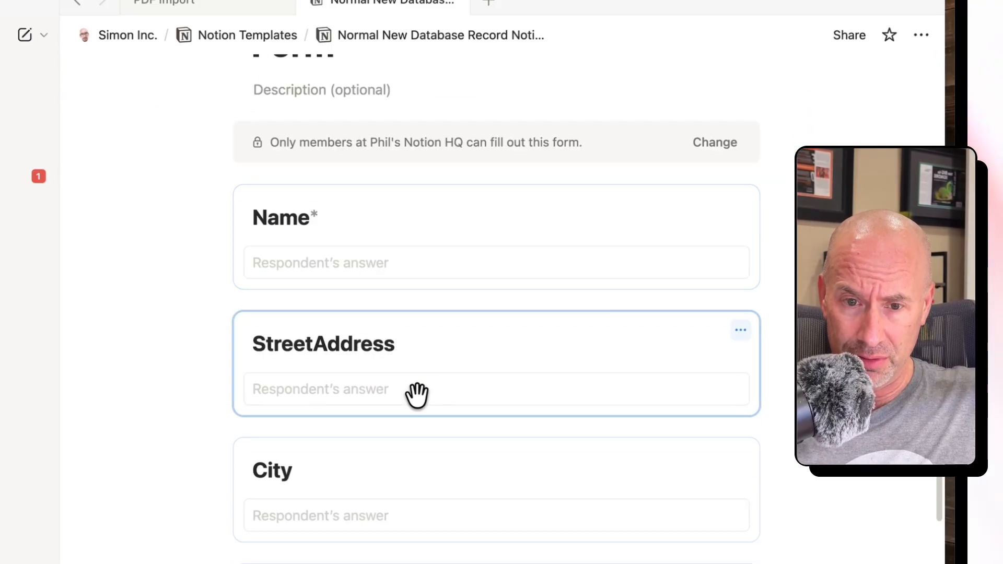
click(453, 460)
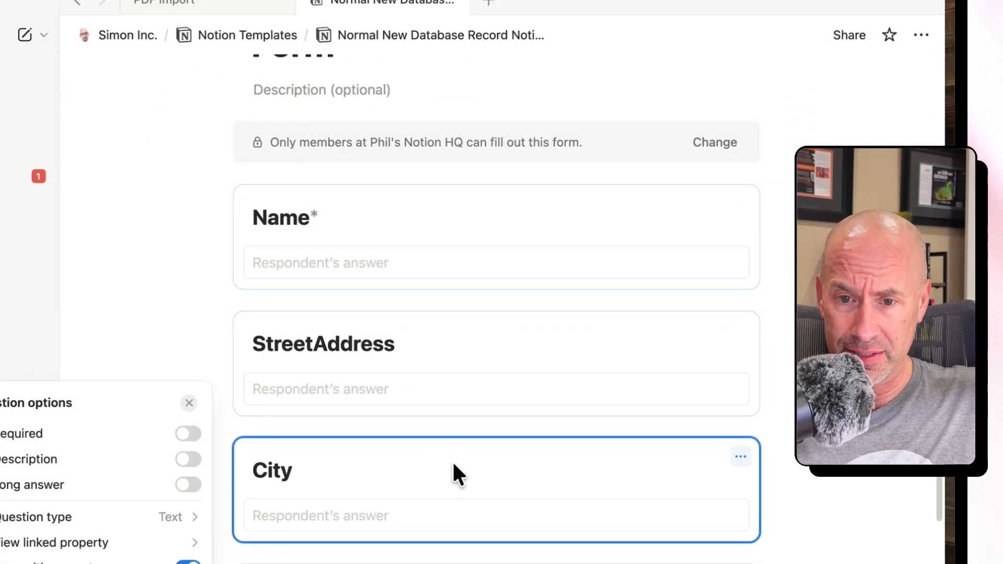
click(188, 435)
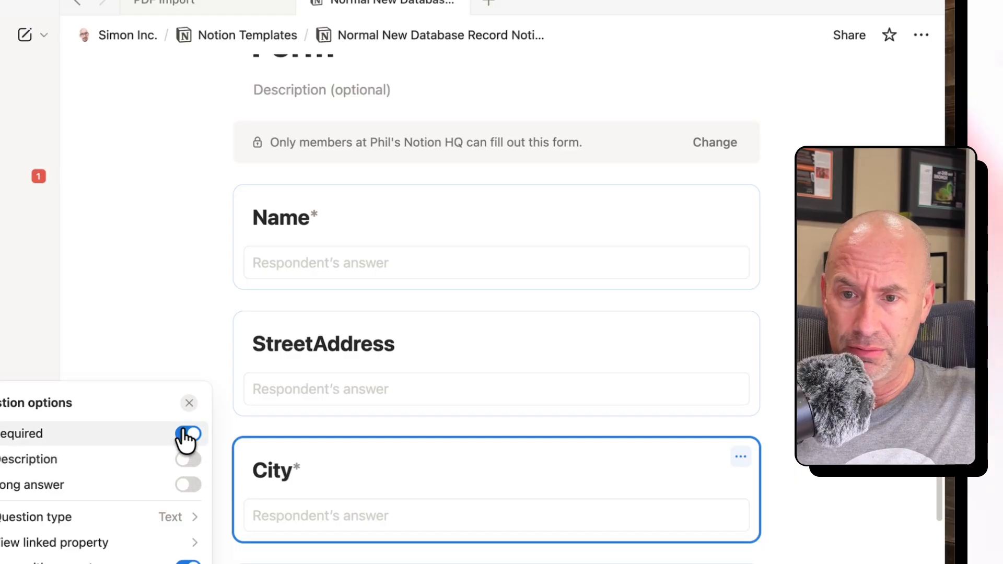
click(460, 331)
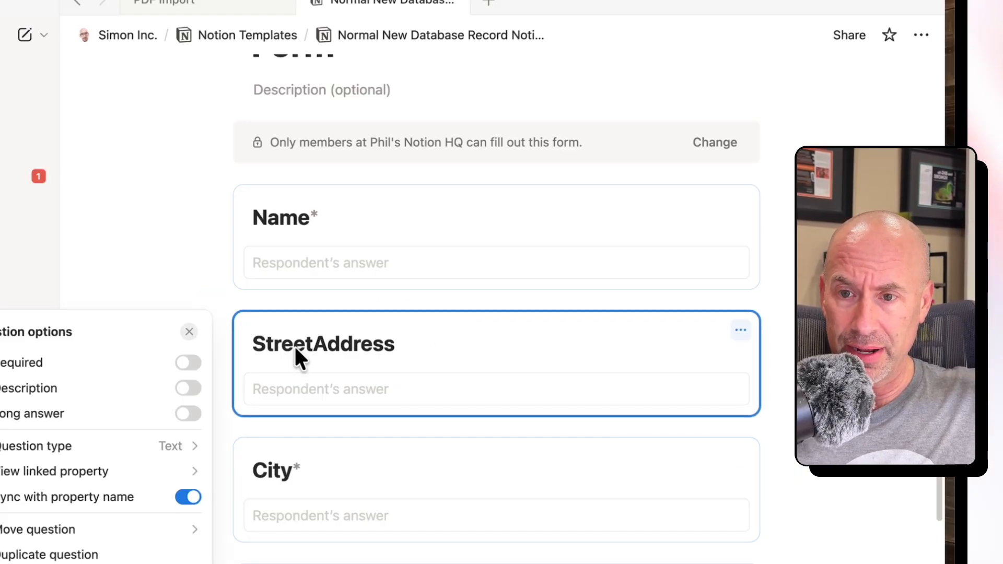
click(189, 362)
click(144, 274)
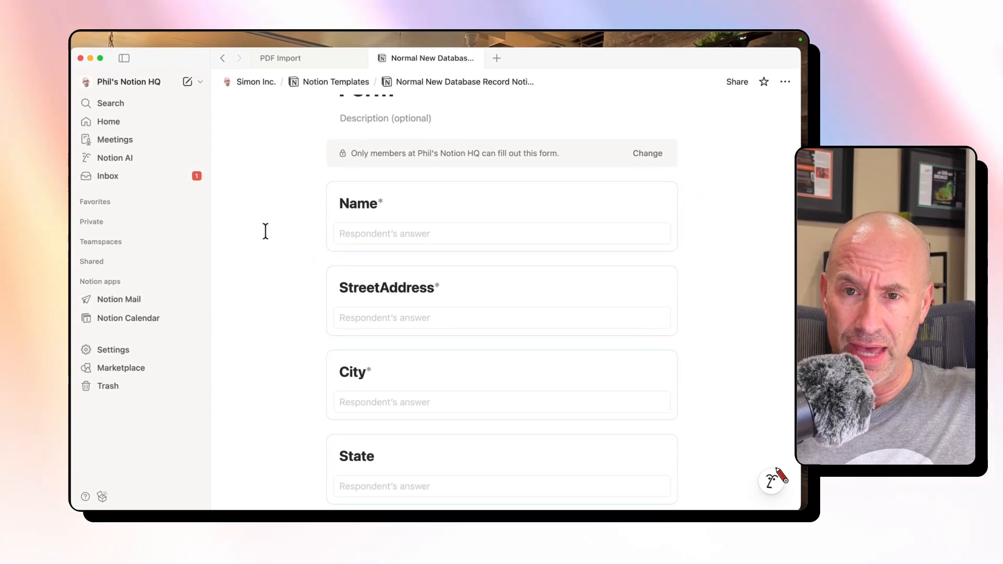
- Open the Delaying New Database Record Notifications page from the Active section of Notion Templates
click(346, 88)
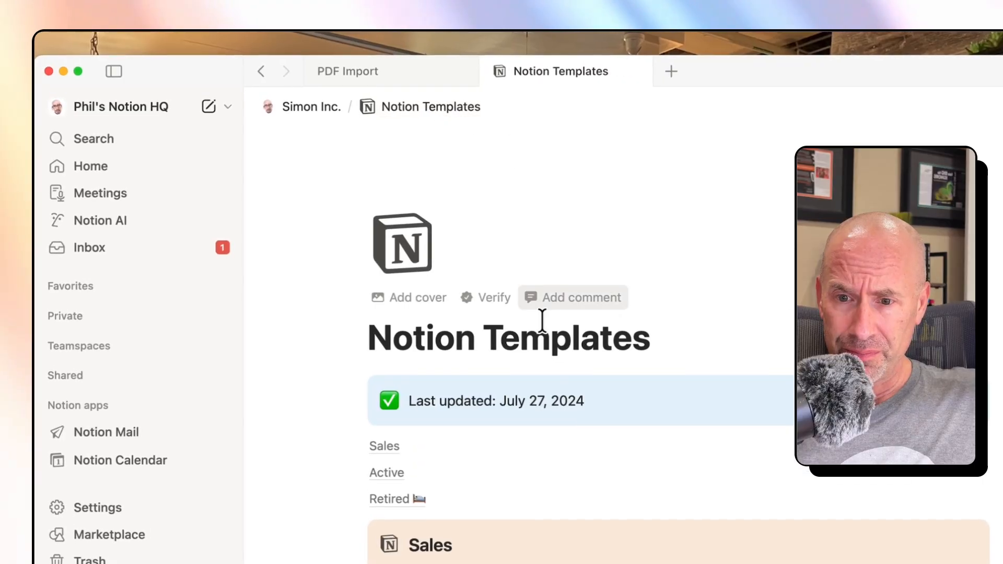
scroll(439, 276, down, 10)
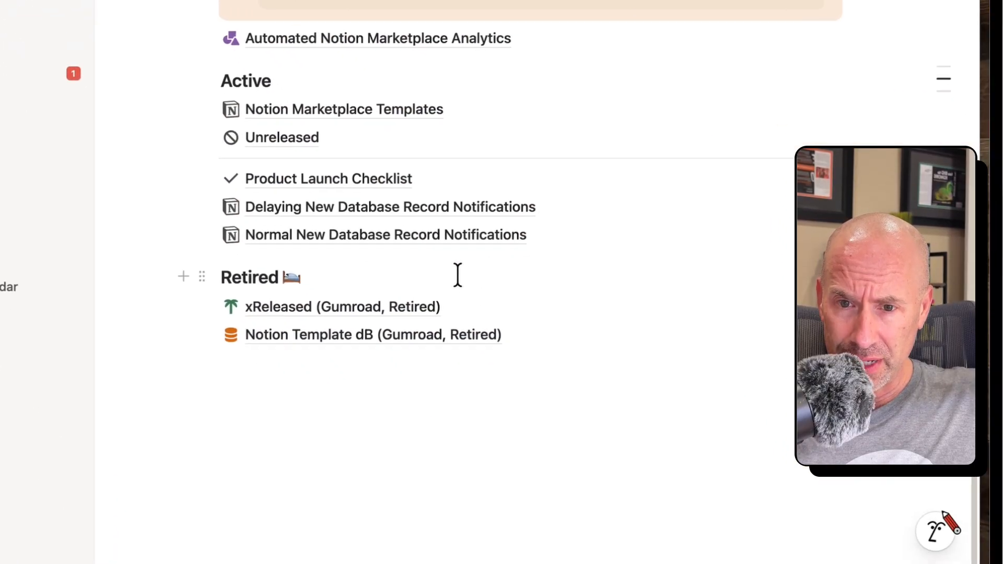
mouse_move(445, 208)
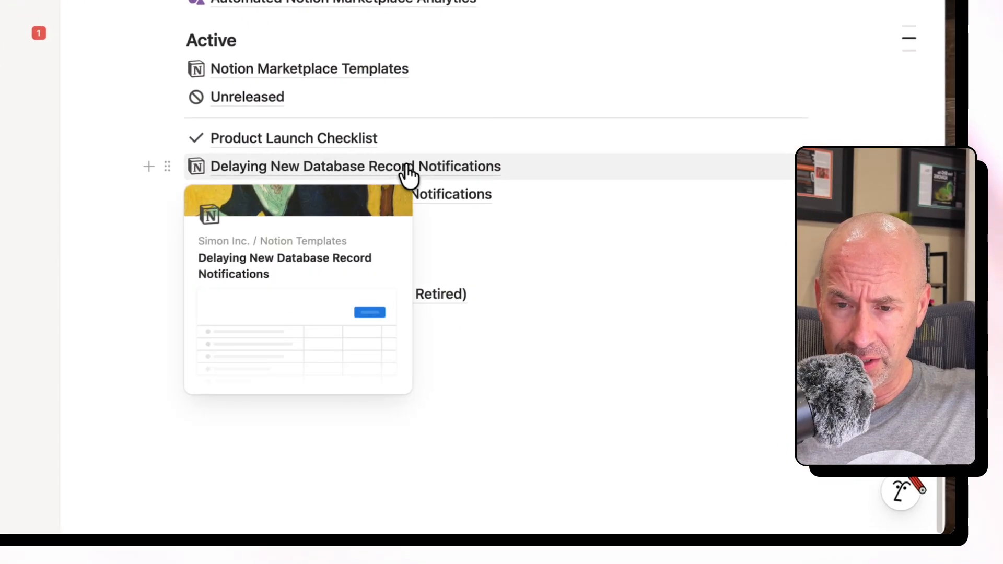
click(411, 167)
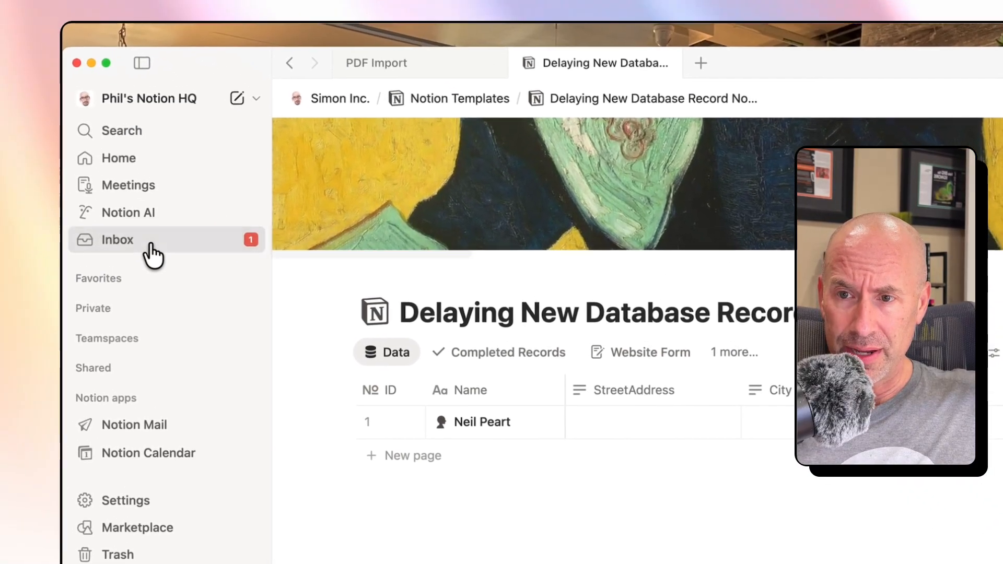
- Archive the New Record notification in the inbox and return to the database
click(152, 256)
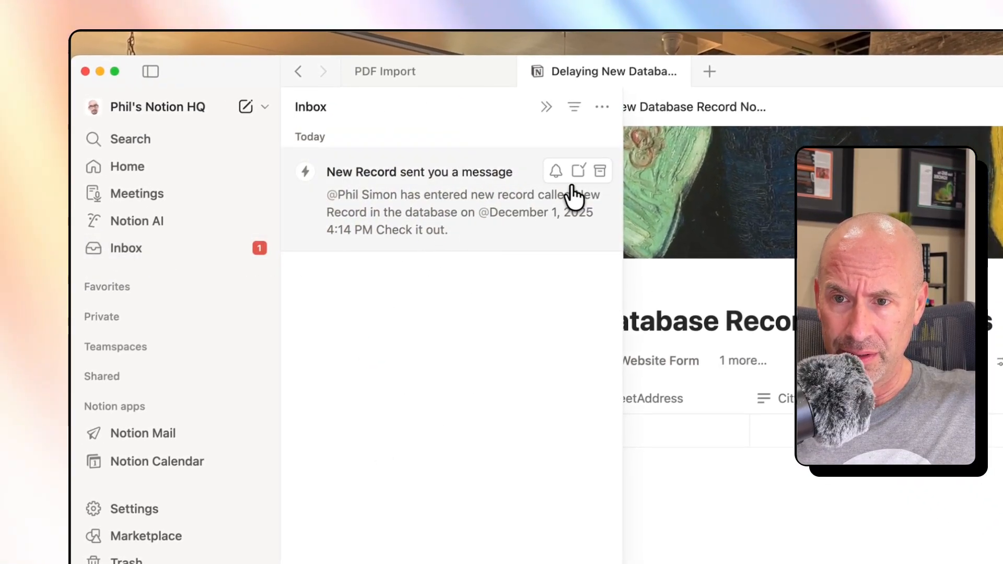
click(600, 171)
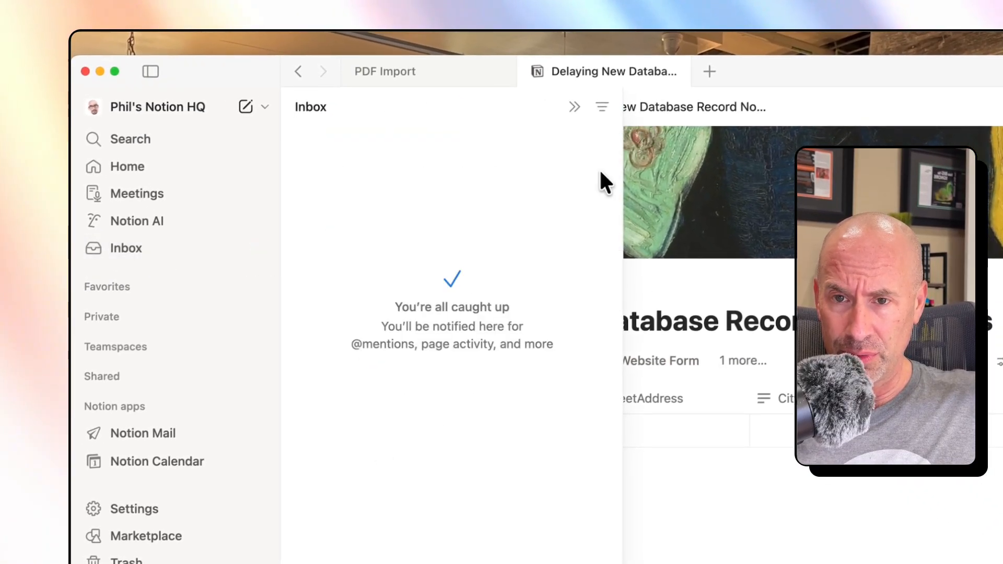
click(684, 292)
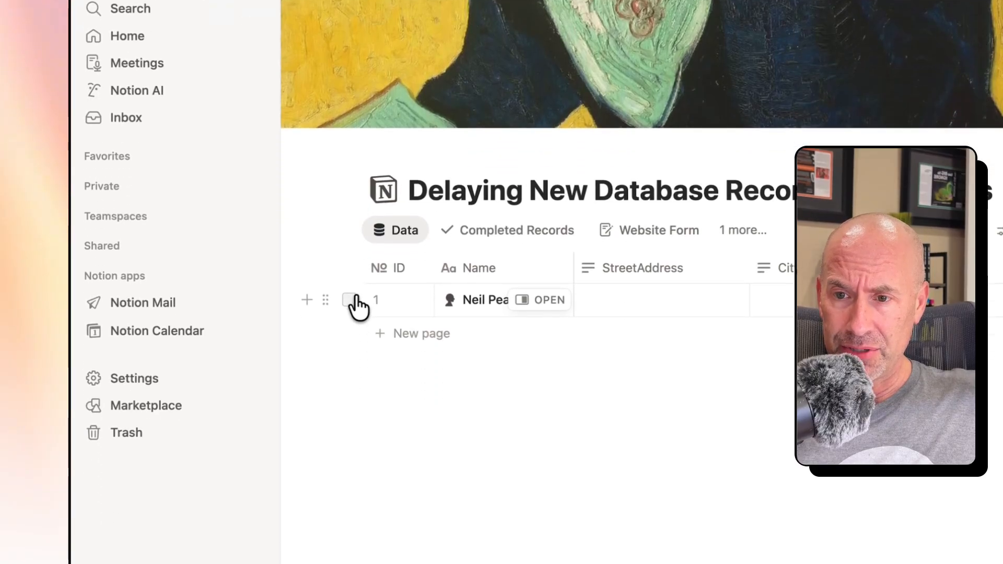
- Delete the existing record from the Data view and create another from the New Record template
click(350, 430)
key(Delete)
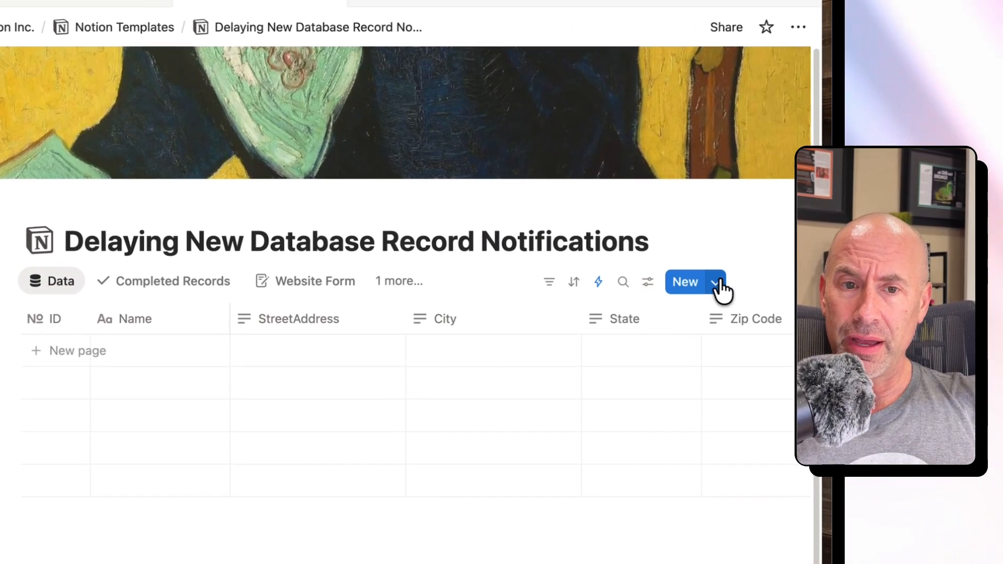
click(1002, 170)
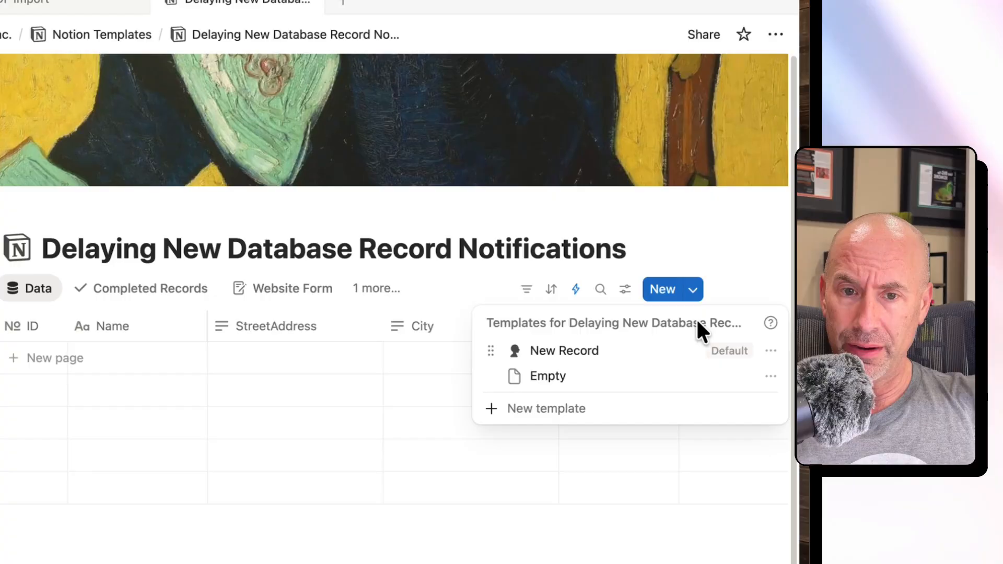
click(675, 359)
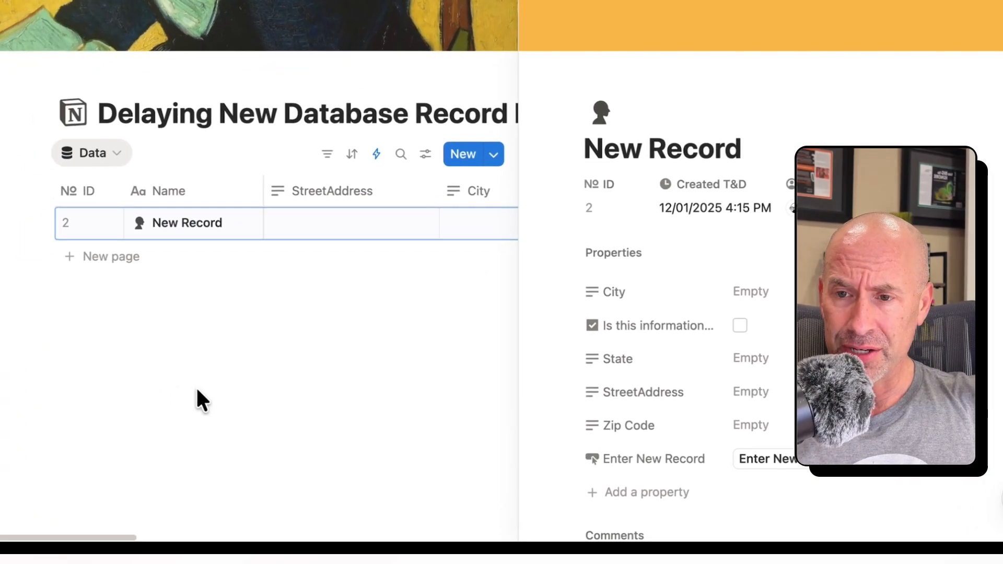
click(196, 389)
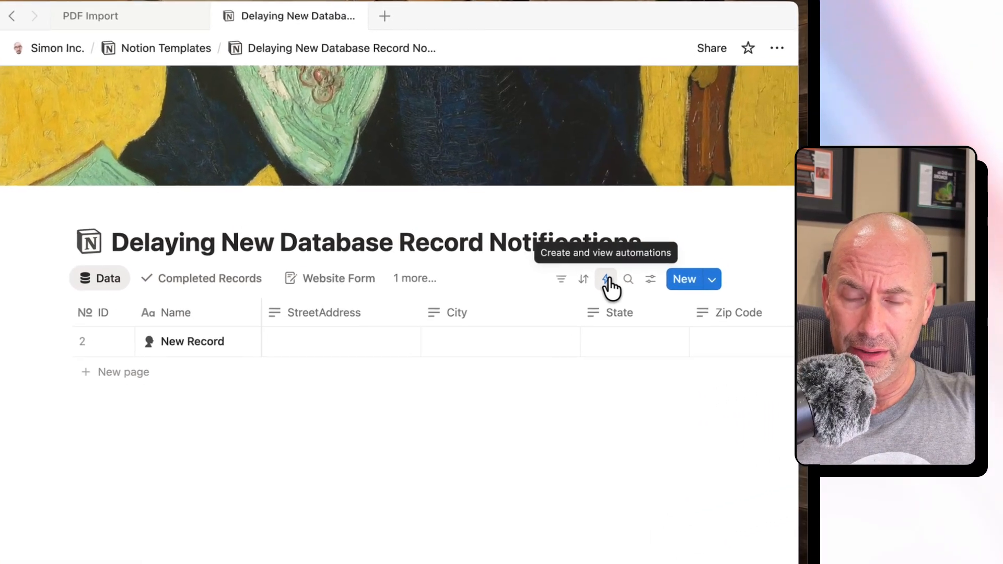
- Review the New Record automation's view scope, trigger, recipient and notification message, leaving its settings as they are
click(659, 251)
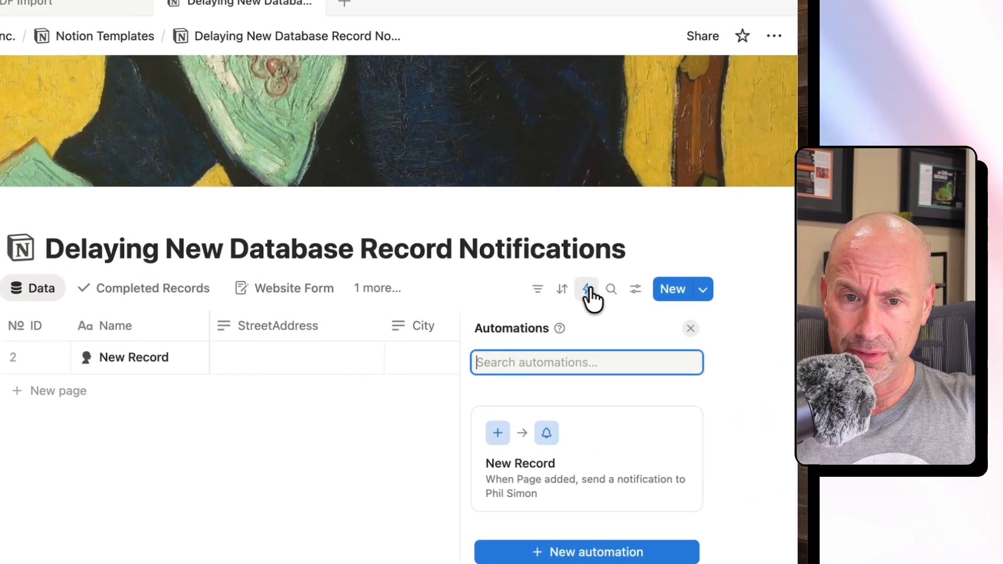
click(585, 476)
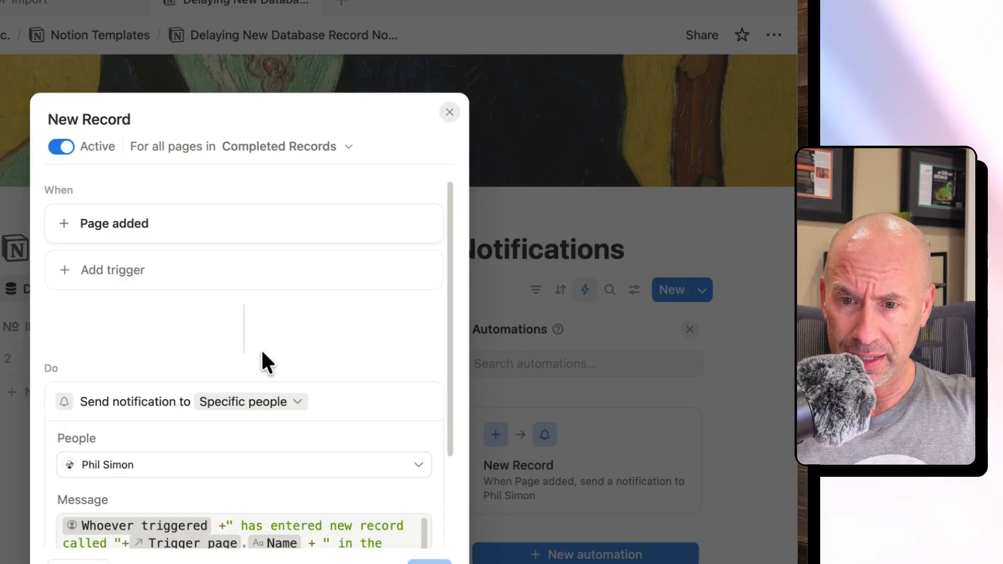
scroll(253, 341, down, 3)
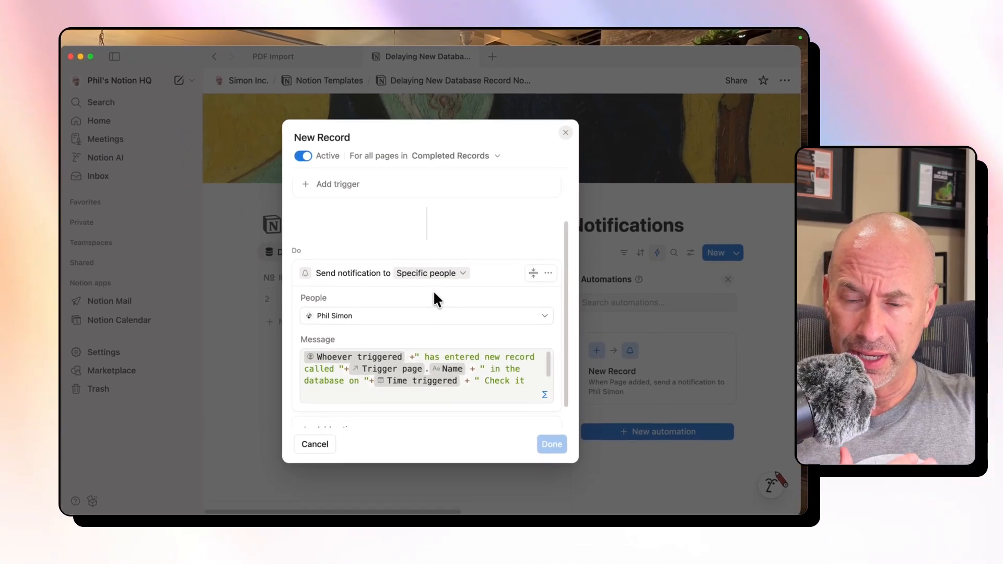
scroll(441, 293, up, 2)
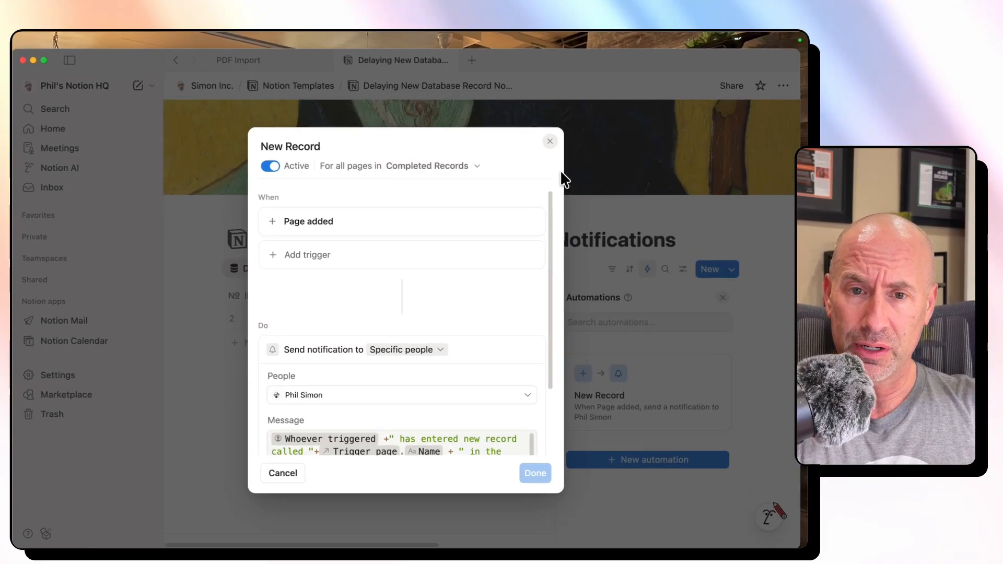
click(642, 187)
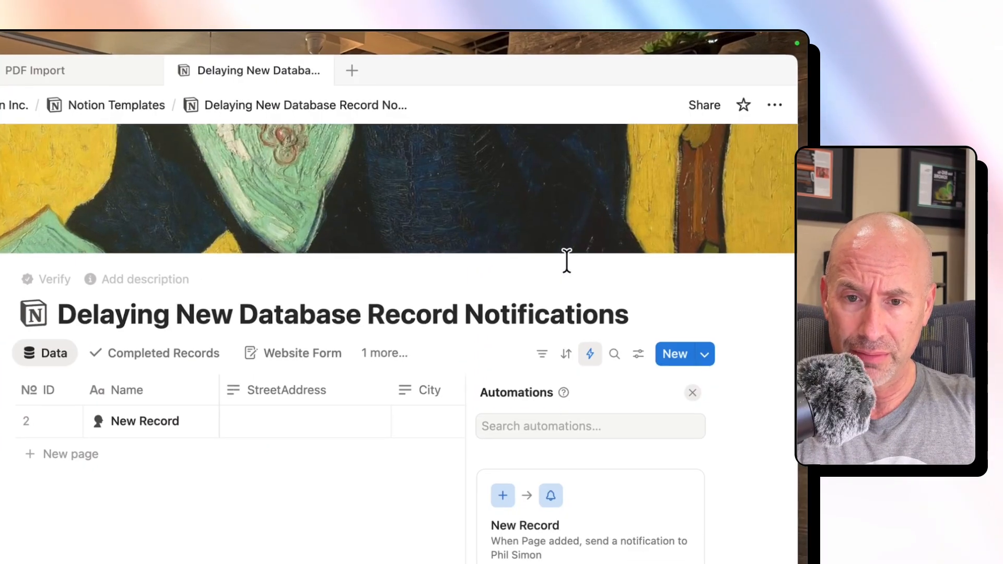
- Examine the filter settings of the Completed Records view
click(140, 367)
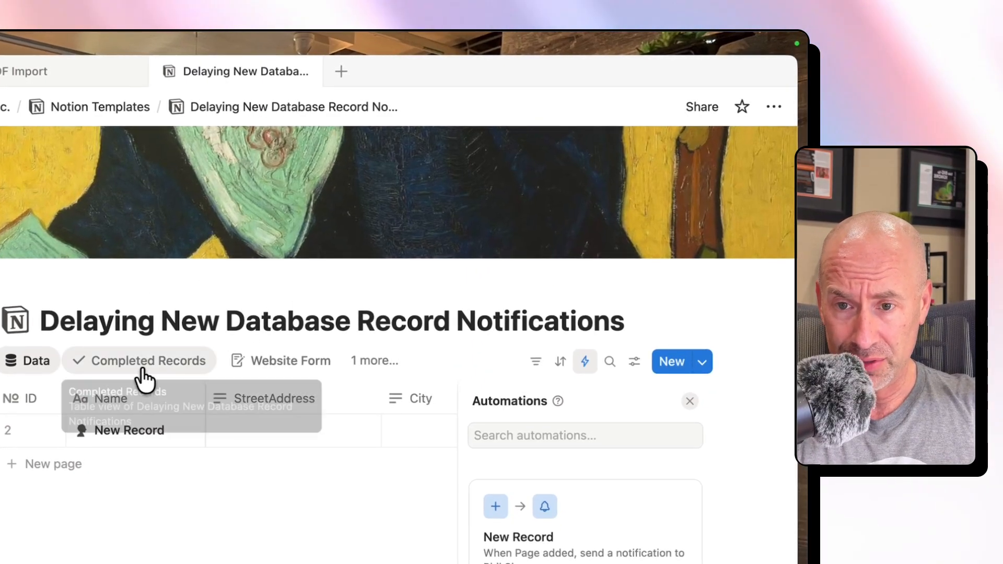
click(143, 370)
click(335, 560)
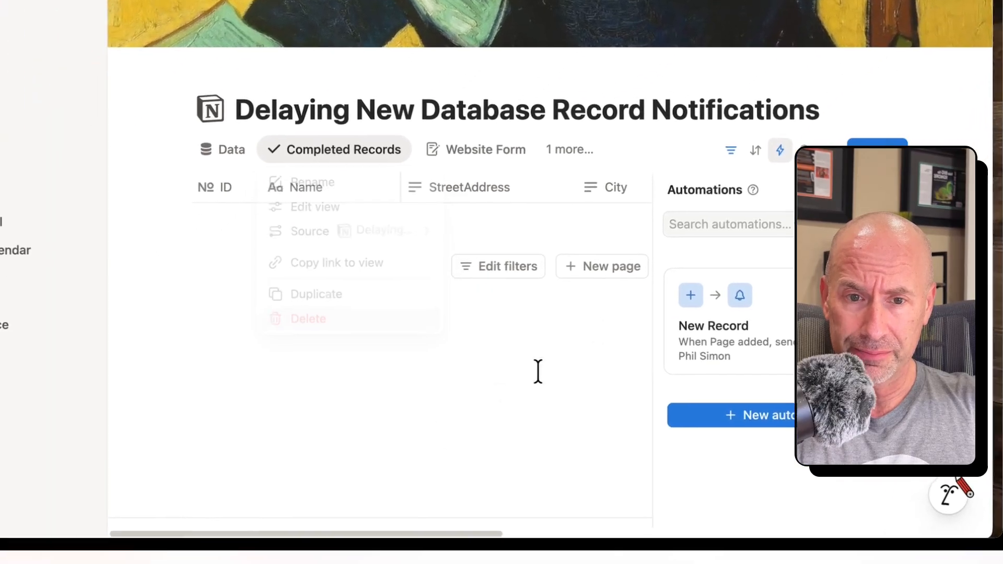
click(360, 561)
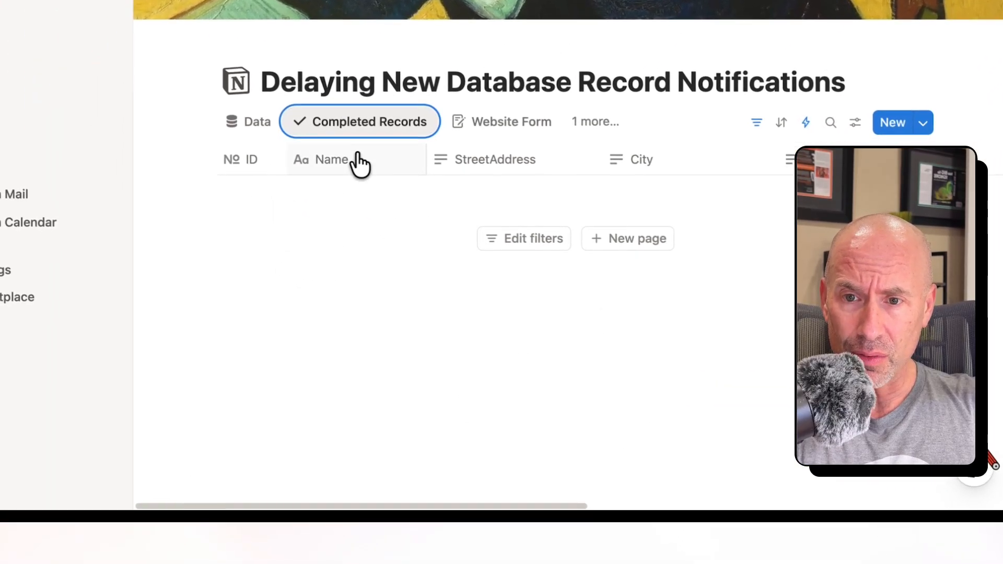
click(368, 122)
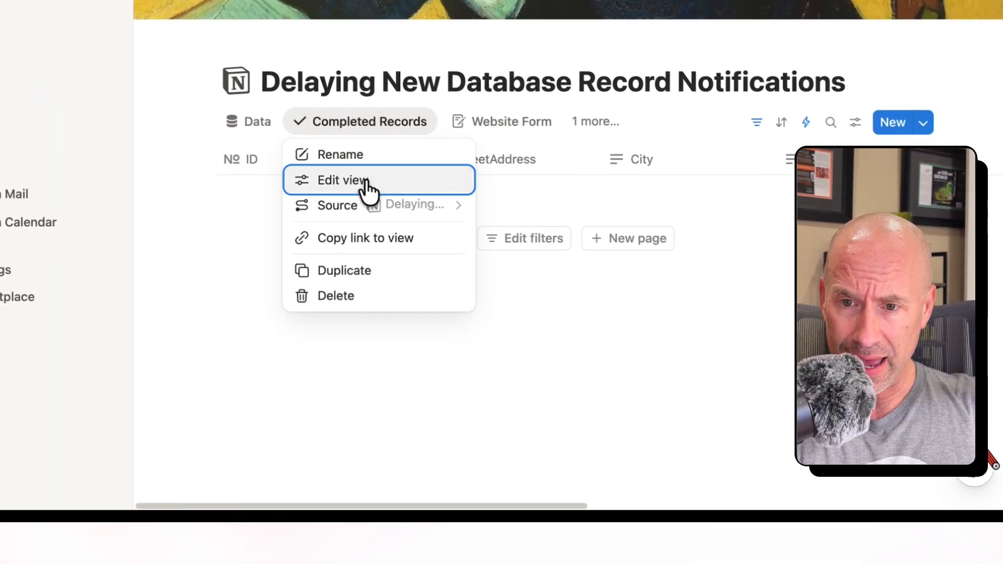
click(369, 183)
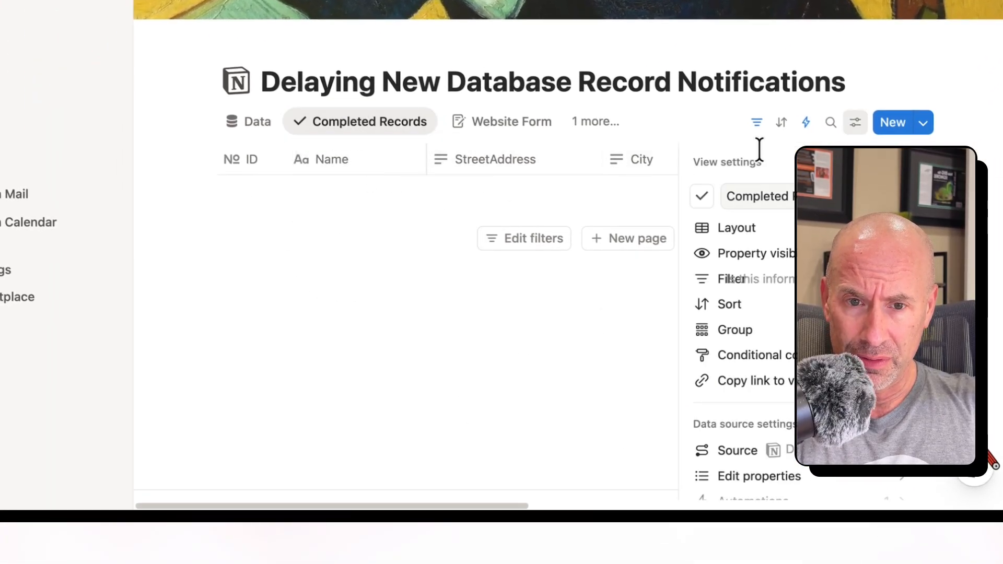
click(759, 280)
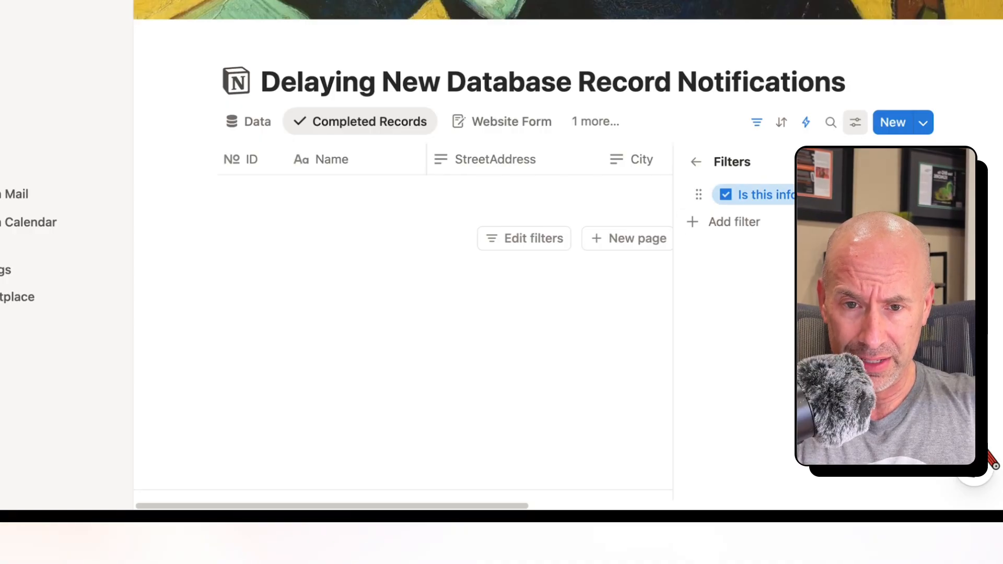
click(566, 311)
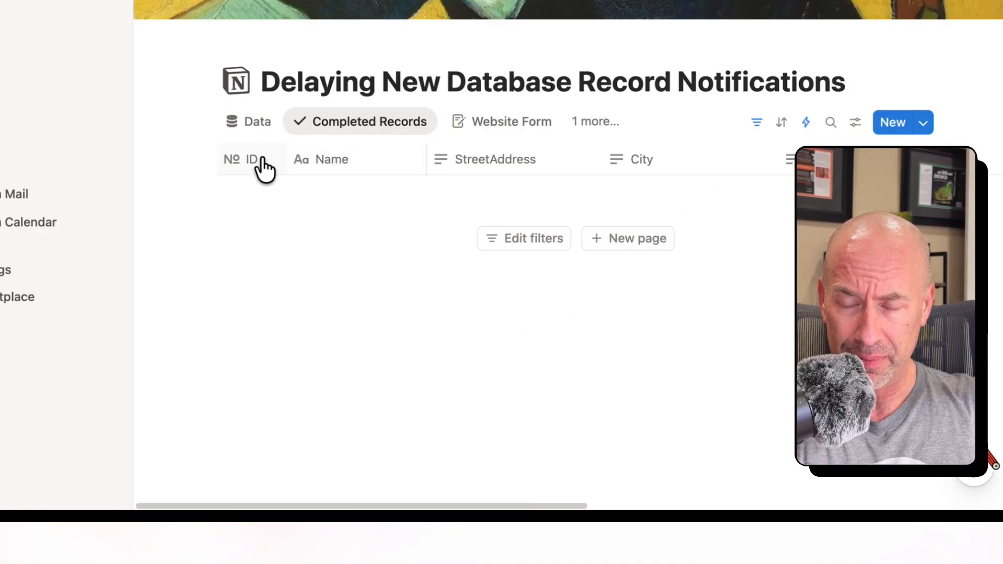
- Open the New Record entry from the Data view and replace its title with the person's full name
click(264, 135)
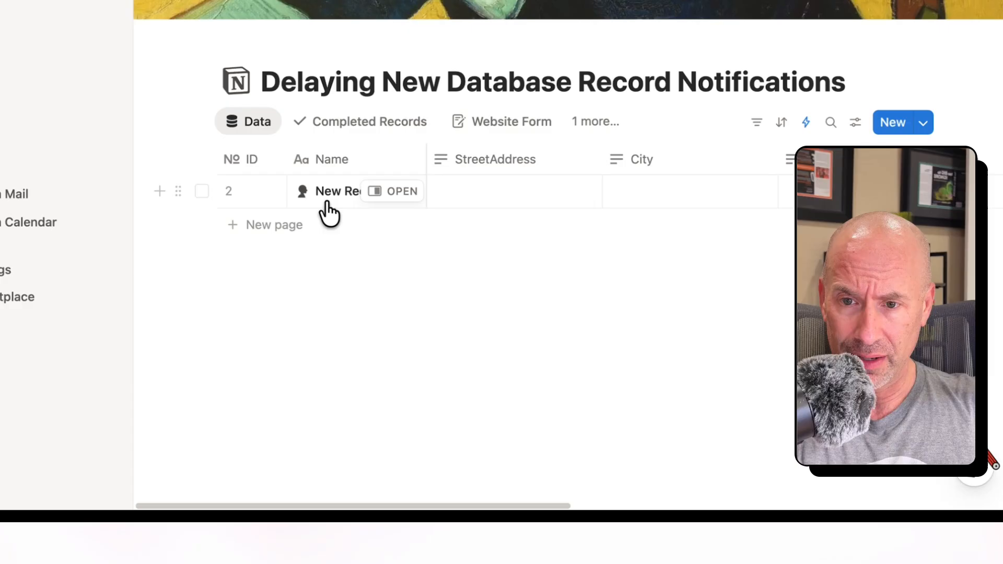
click(384, 195)
click(628, 121)
key(super+a)
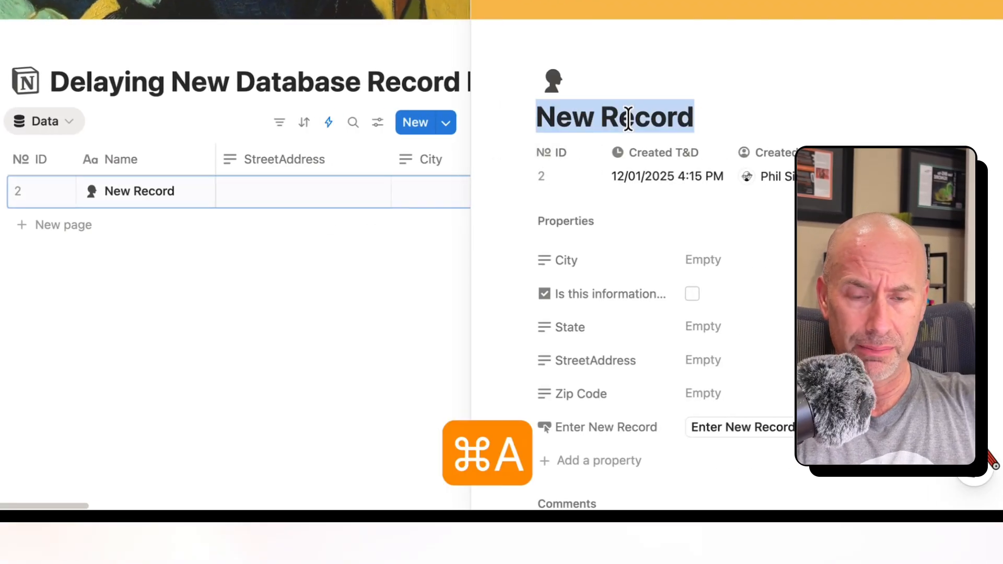
text(Geddy)
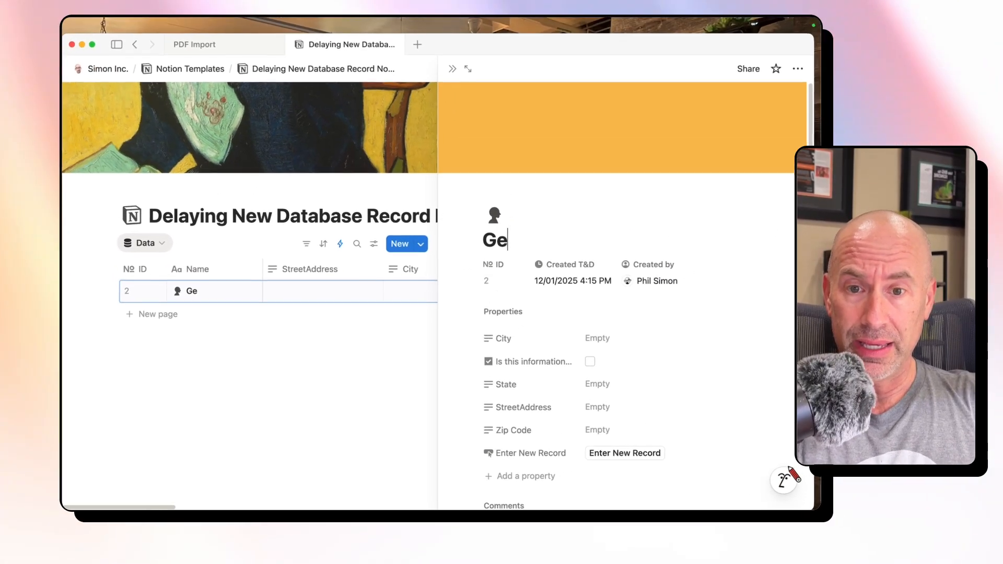
text( Lee)
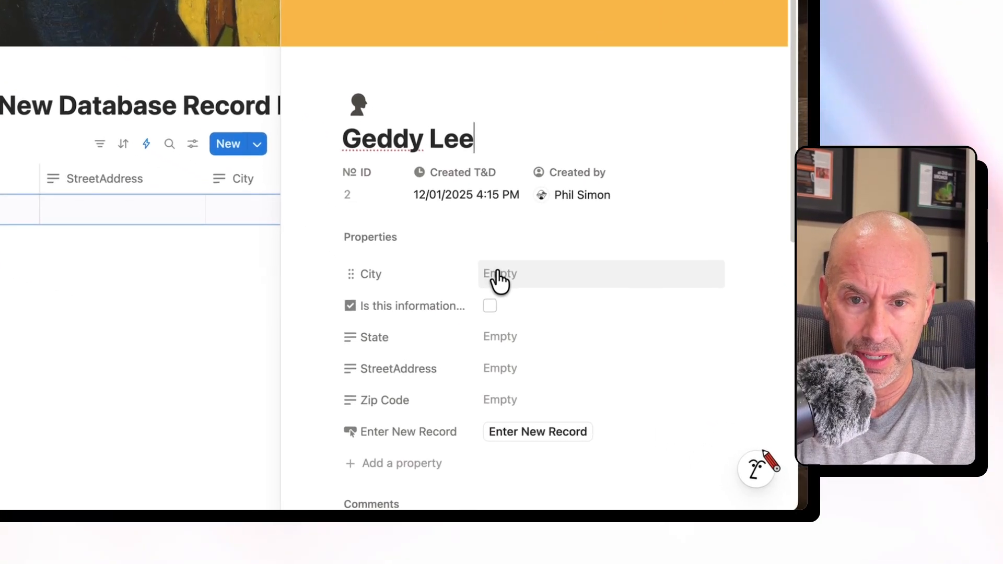
- Fill in the record's City, State and StreetAddress properties, leaving Zip Code empty
click(581, 343)
text(Mahwa)
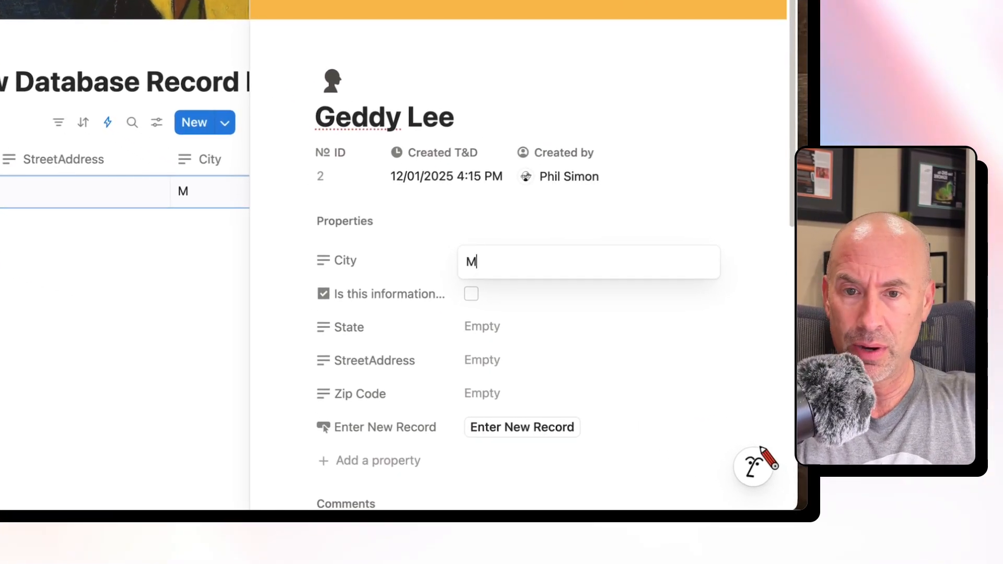
text(h)
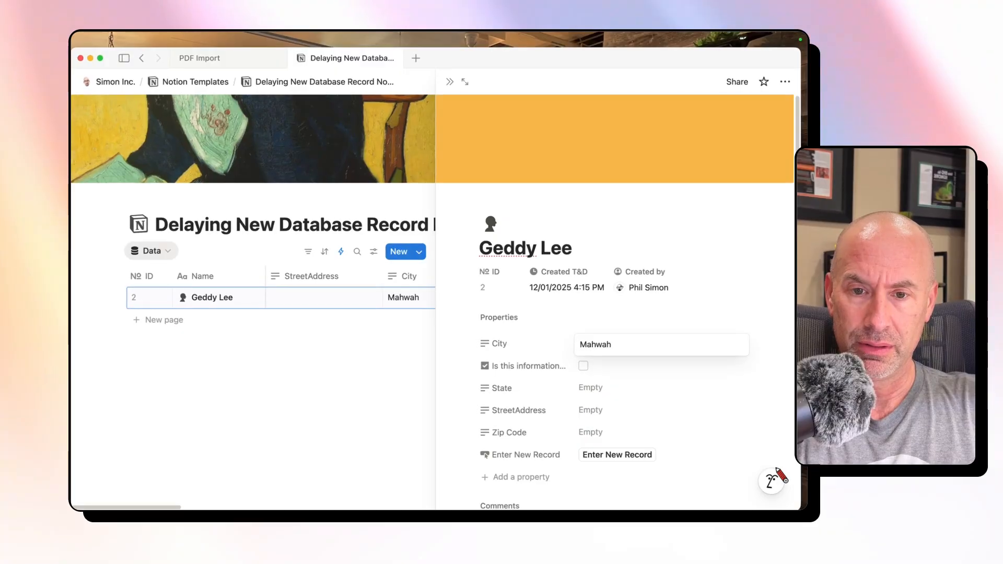
key(Tab)
text(NJ)
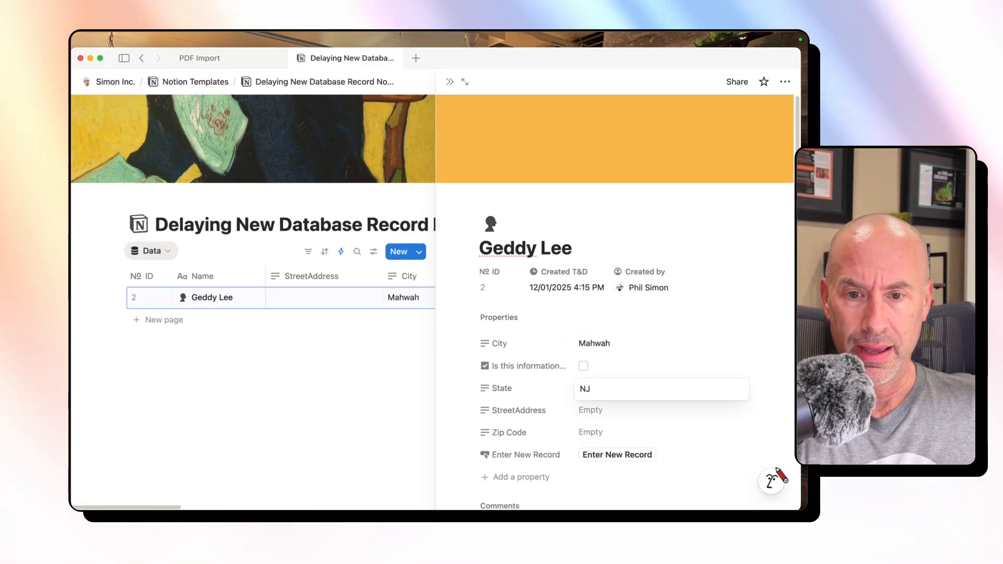
key(Tab)
text(123 Main)
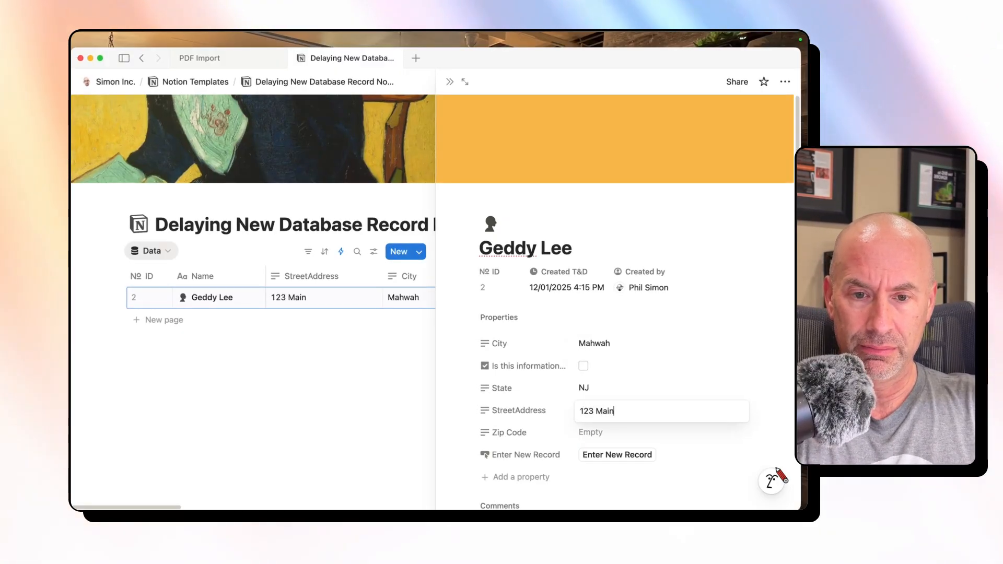
text( Street)
key(Tab)
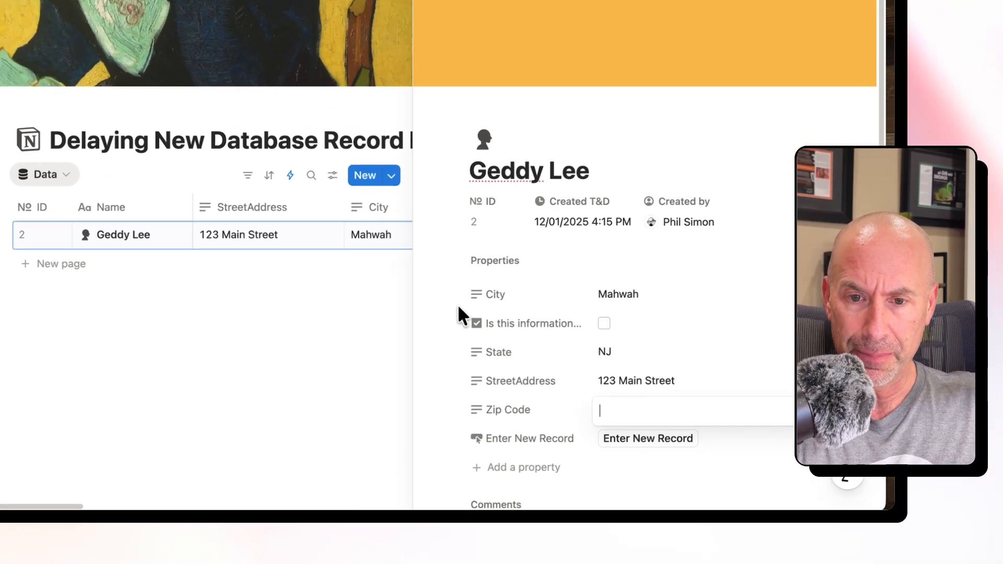
click(465, 356)
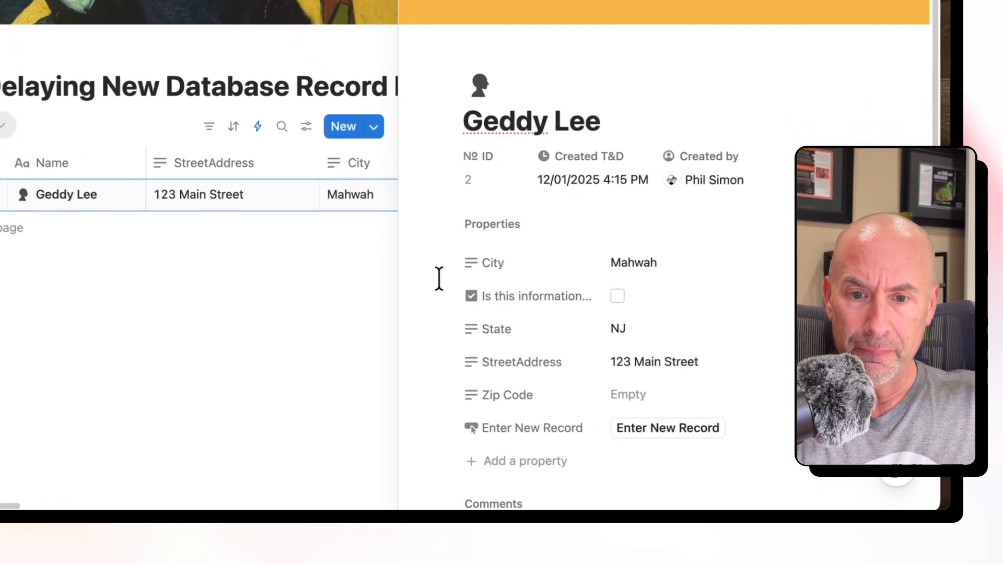
- Run the record's Enter New Record action, confirm the entry into the database, and close the record
scroll(466, 358, down, 1)
click(664, 402)
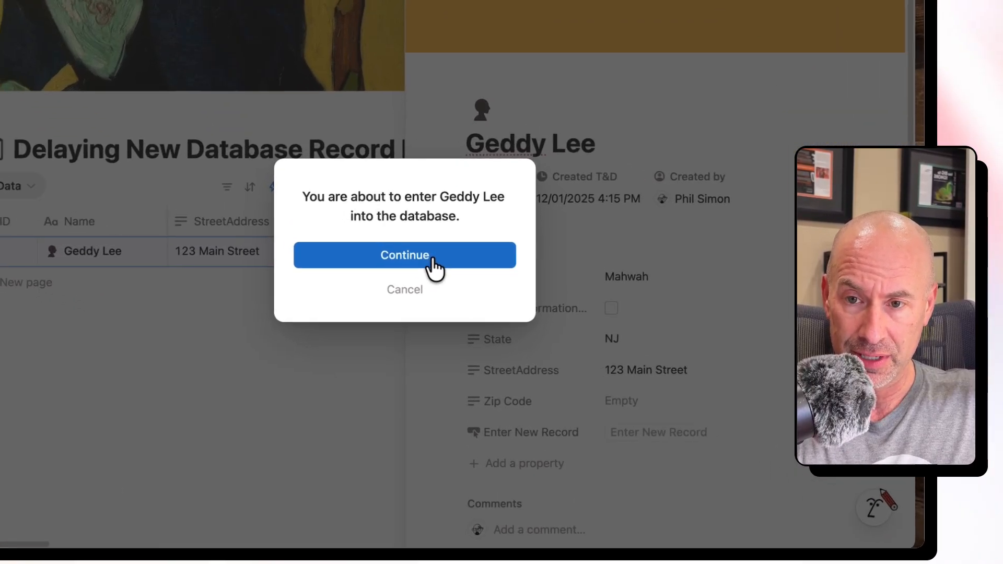
click(454, 304)
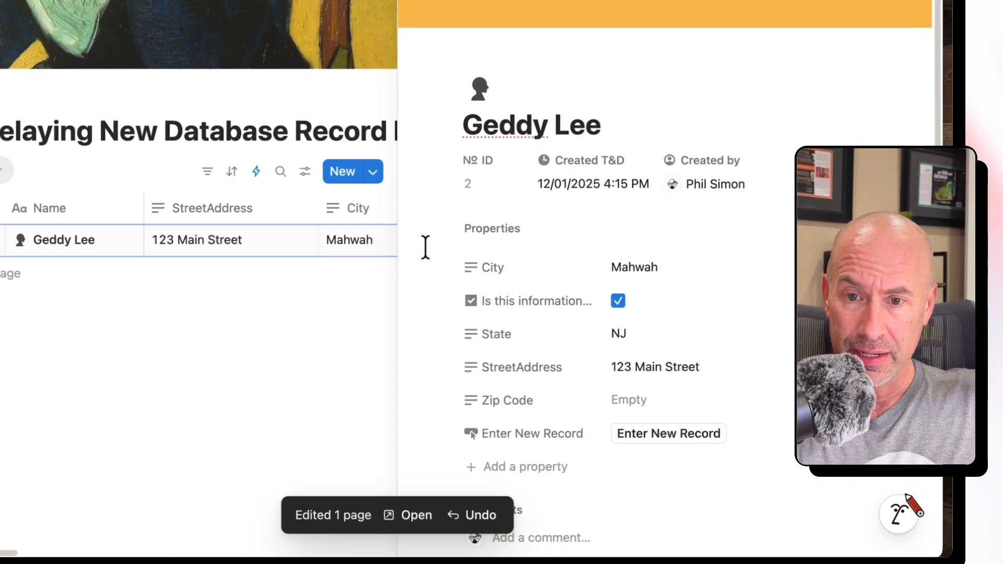
click(257, 409)
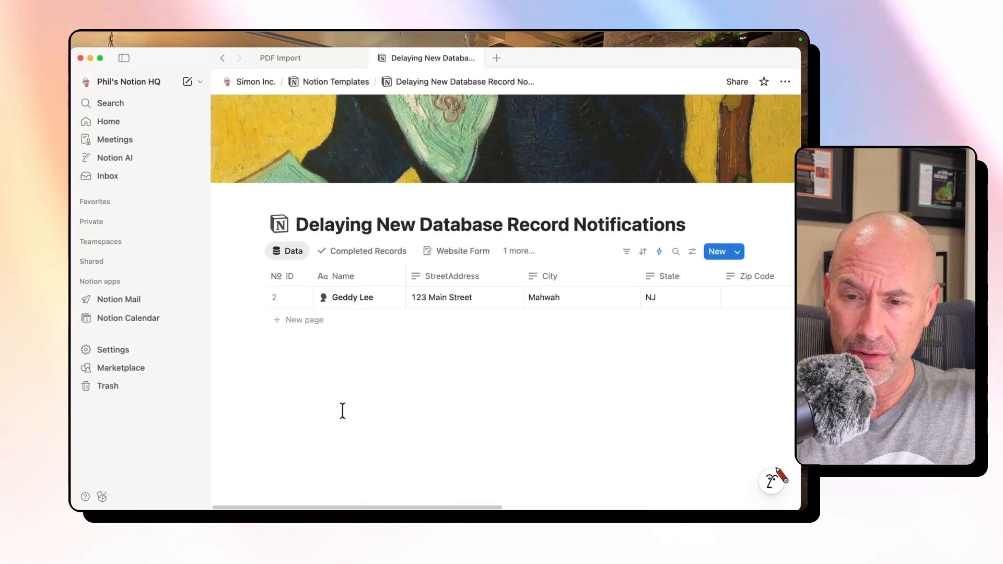
- Read the New Record notification in the inbox and return to the database
click(152, 177)
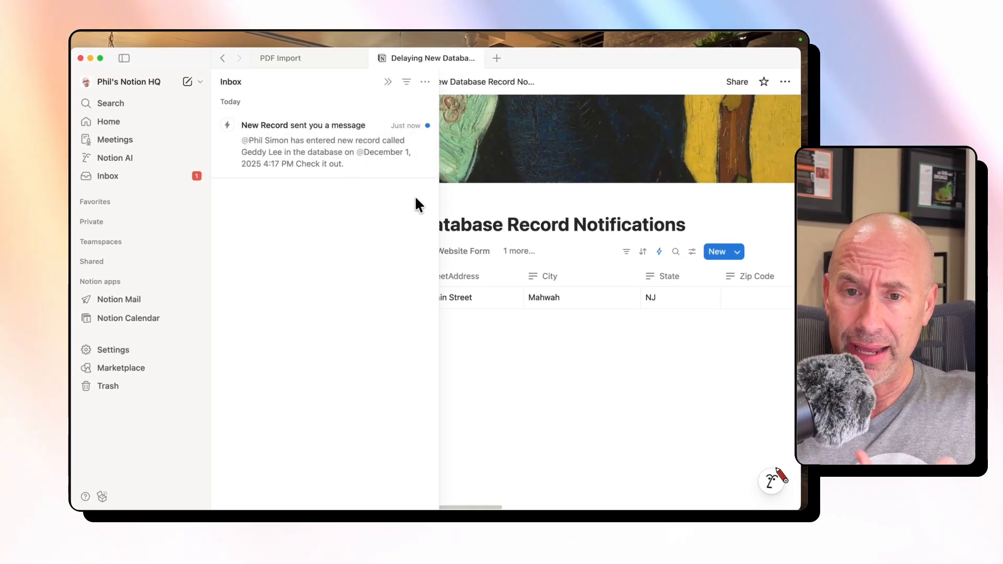
click(501, 209)
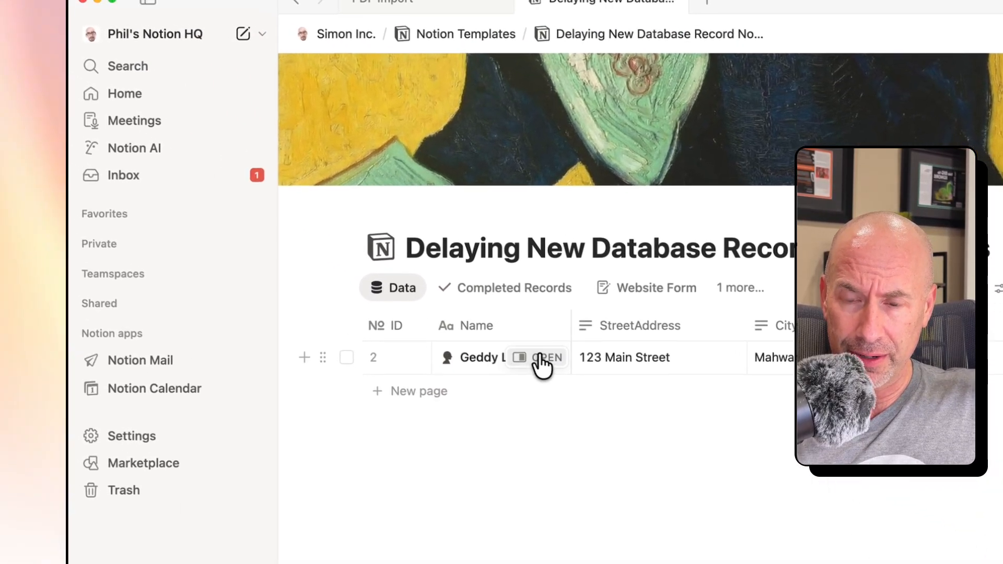
- Reopen the record, move the "Is this information..." checkbox property above City, and close the record
click(507, 343)
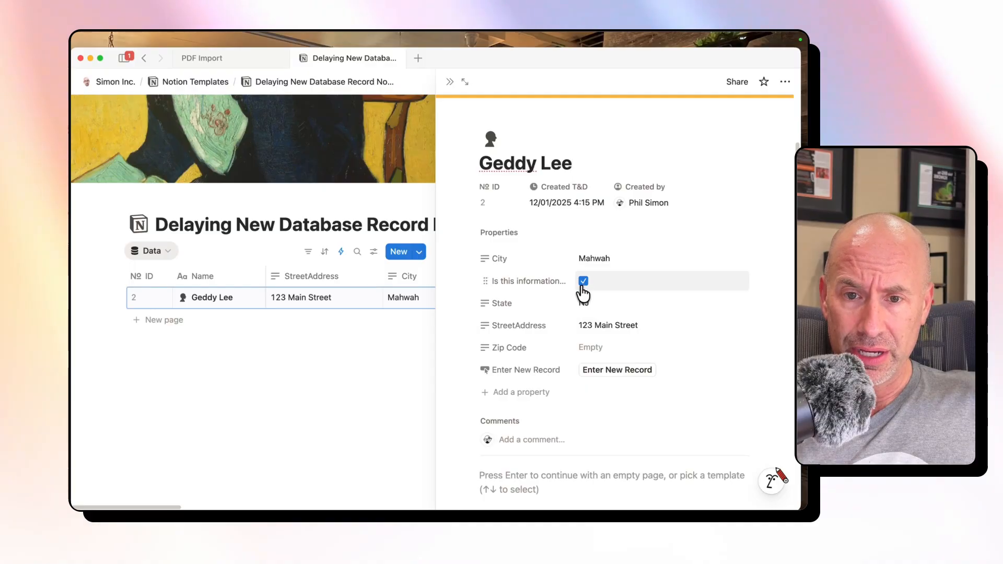
drag(494, 281, 448, 212)
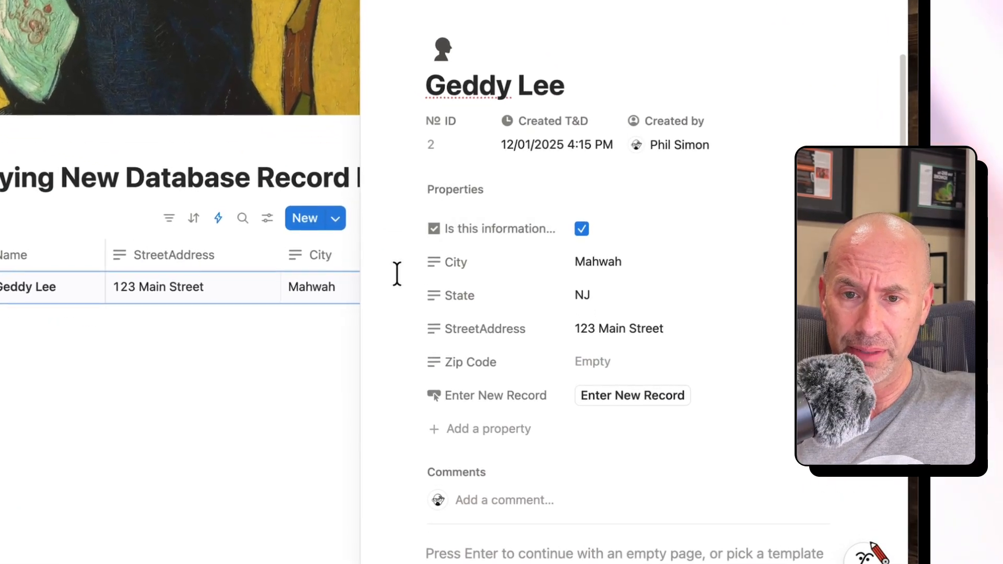
click(171, 460)
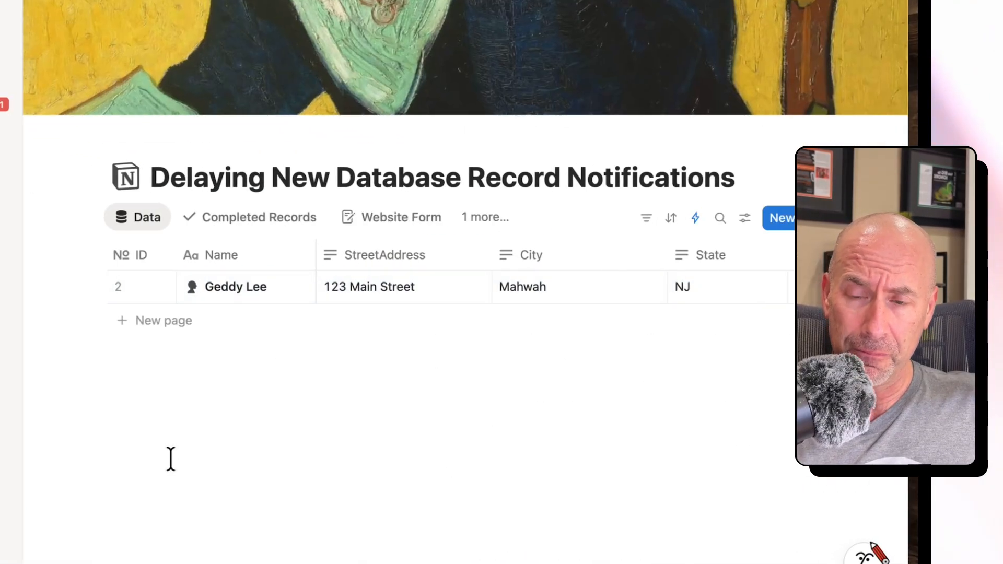